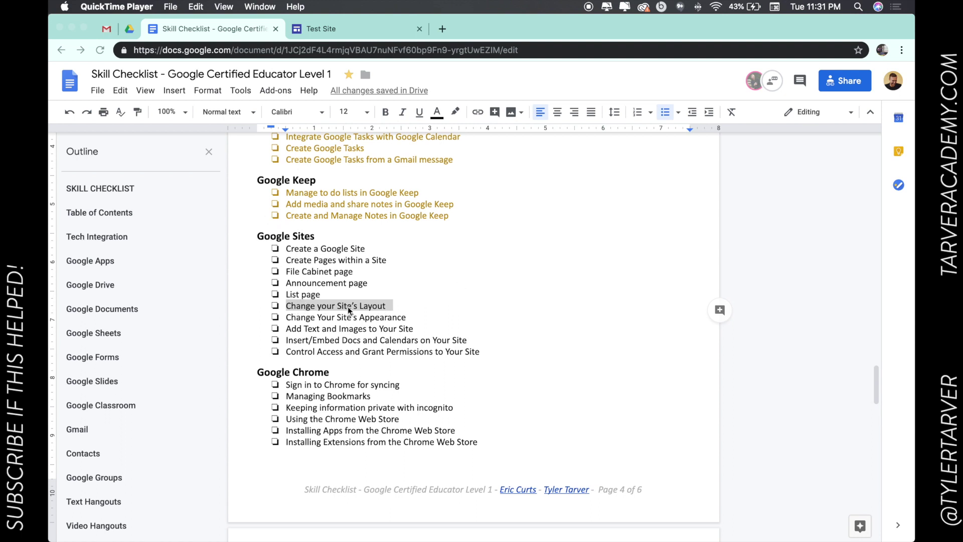
Switch to the Test Site editor and re-expand the Layouts list in the Insert panel.
click(350, 308)
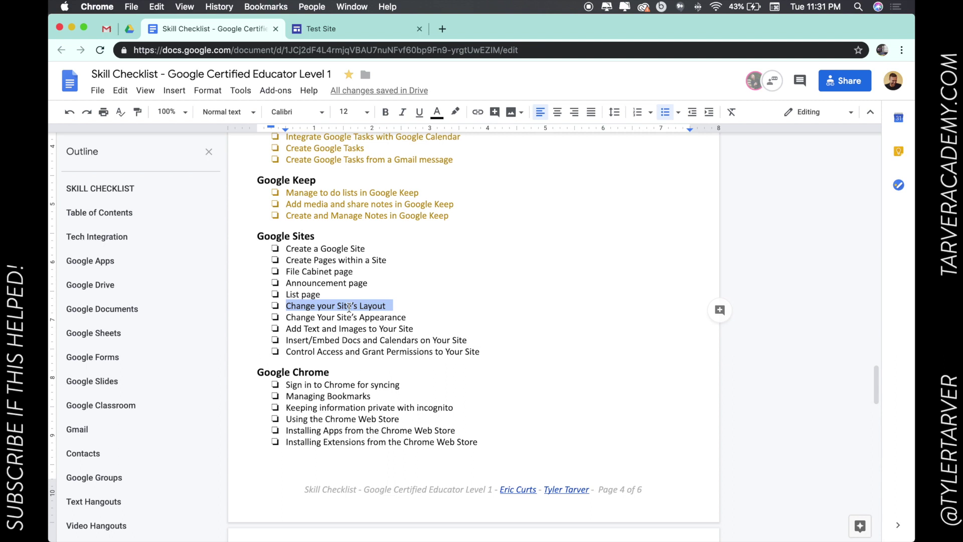
click(349, 31)
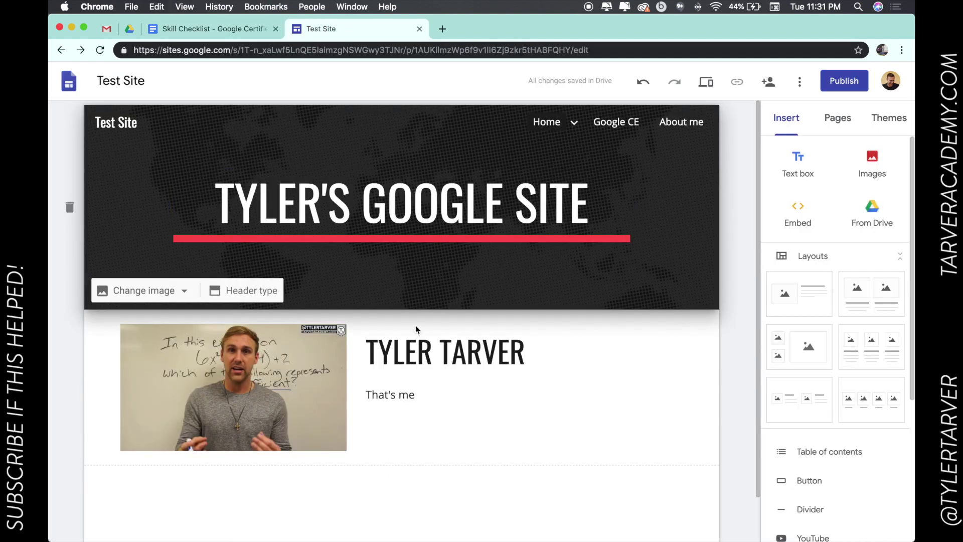
scroll(439, 361, down, 2)
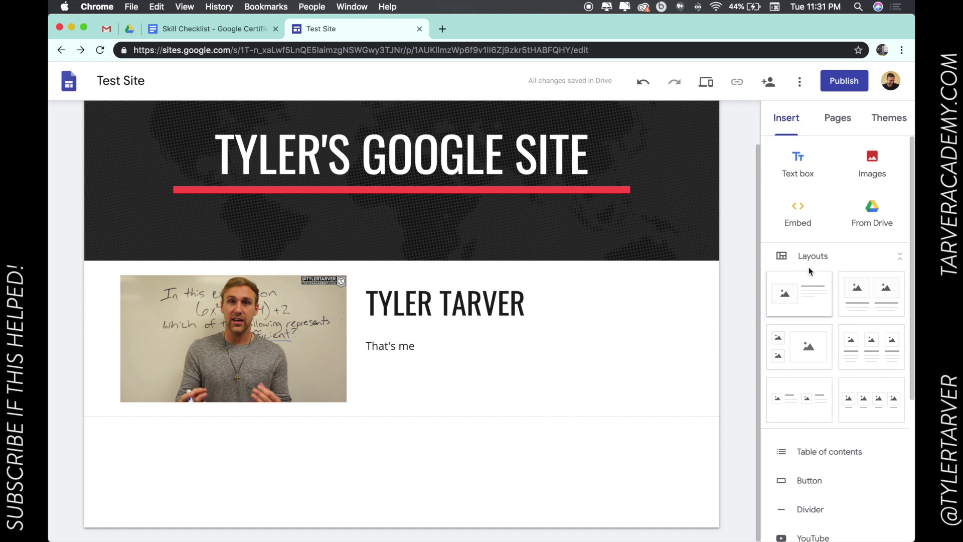
click(893, 265)
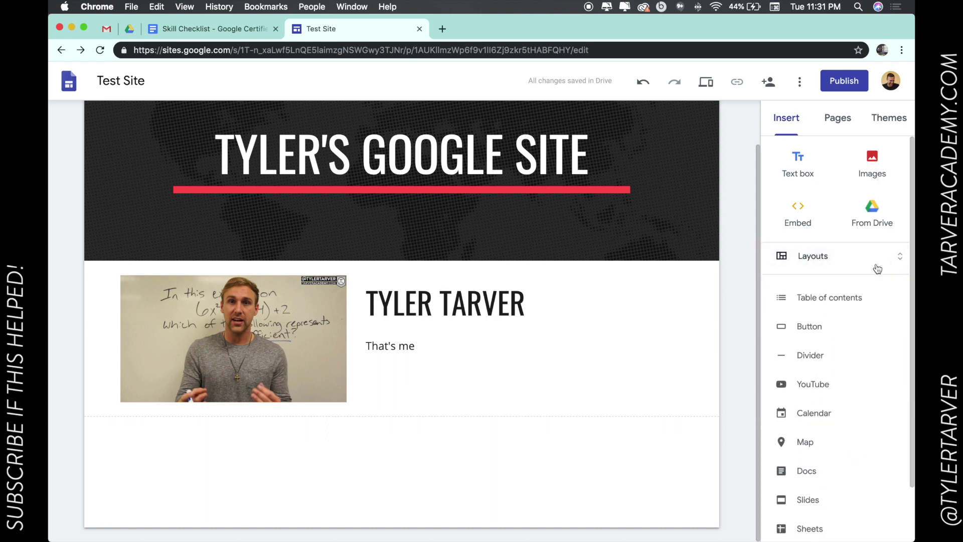
click(854, 263)
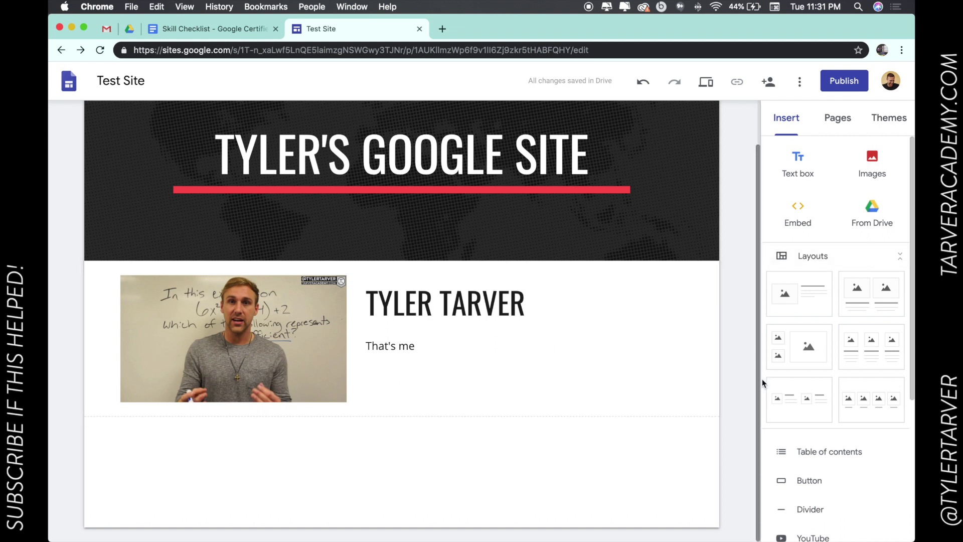
scroll(792, 346, down, 3)
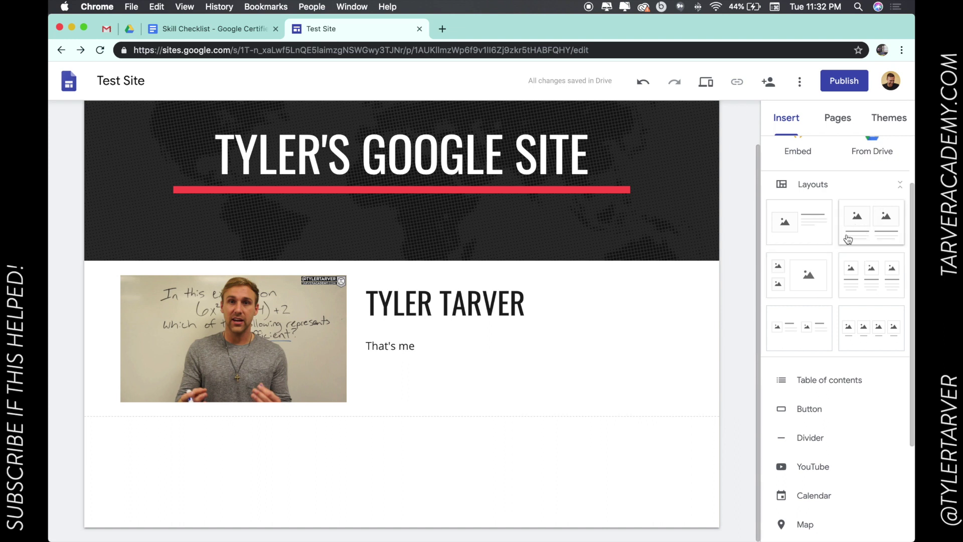
Add a two-small-one-large image section and upload slide 1.jpg into the large tile.
click(798, 275)
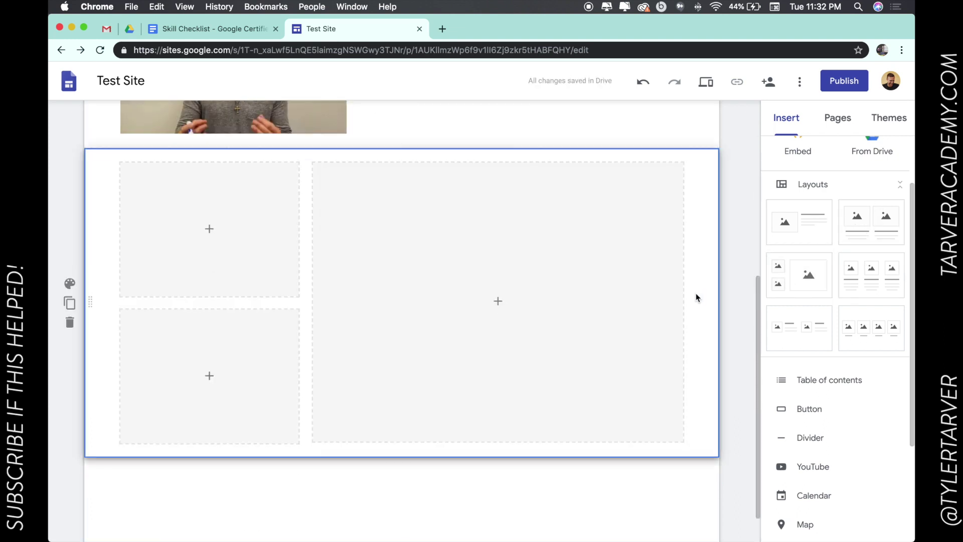
click(498, 301)
click(498, 301)
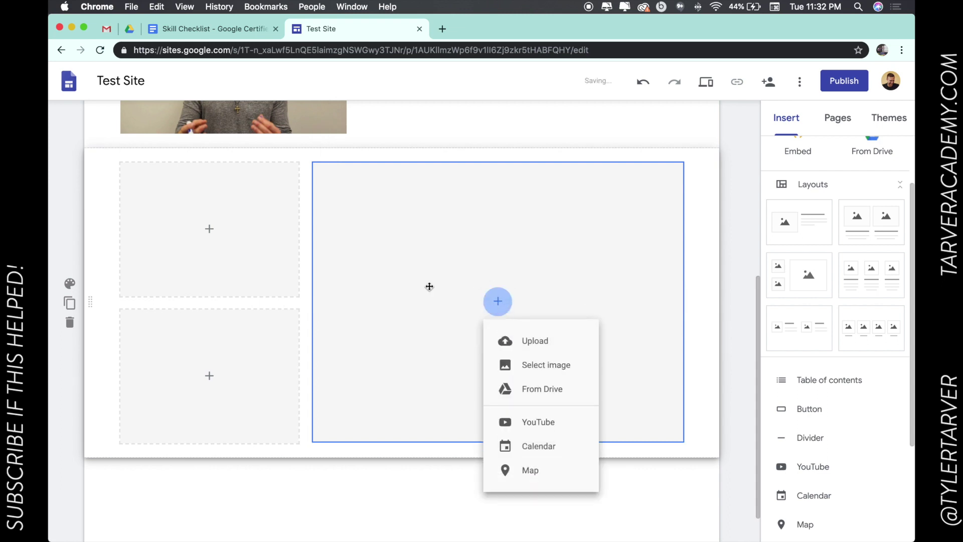
click(535, 339)
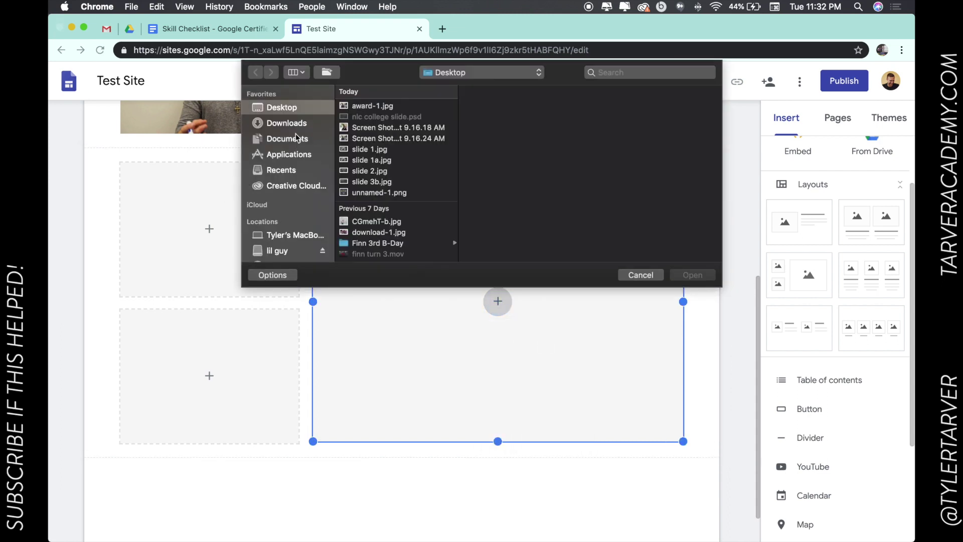
click(385, 129)
click(385, 152)
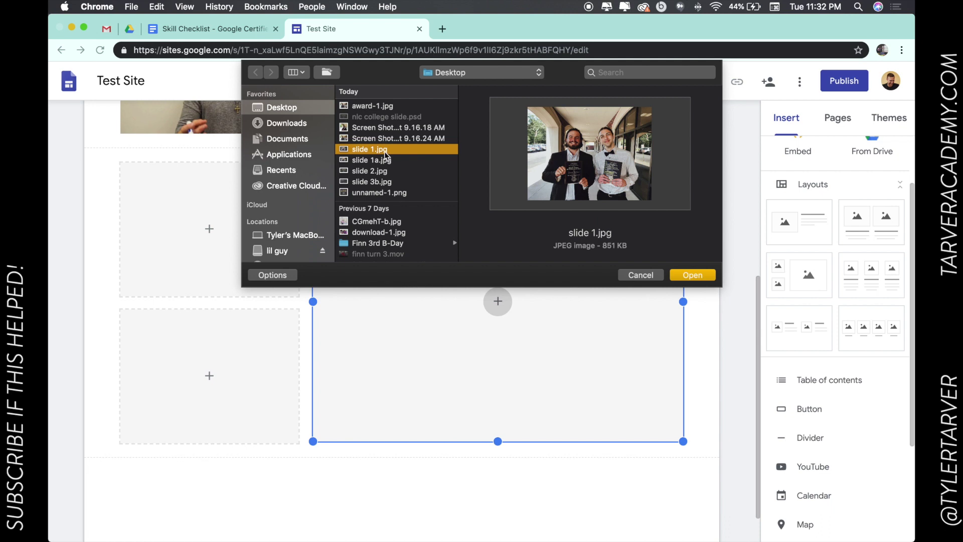
click(702, 276)
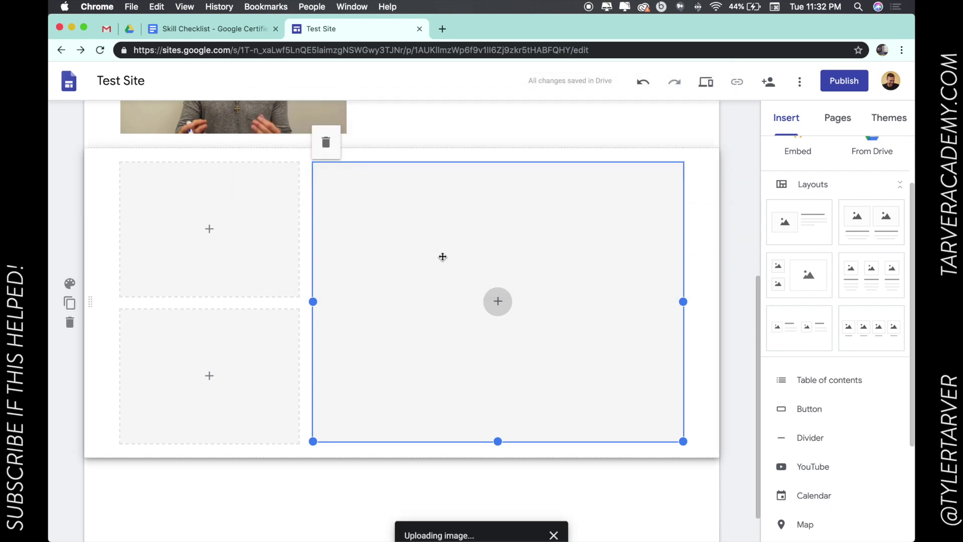
Upload slide 2.jpg into the top-left image tile.
click(221, 216)
click(209, 229)
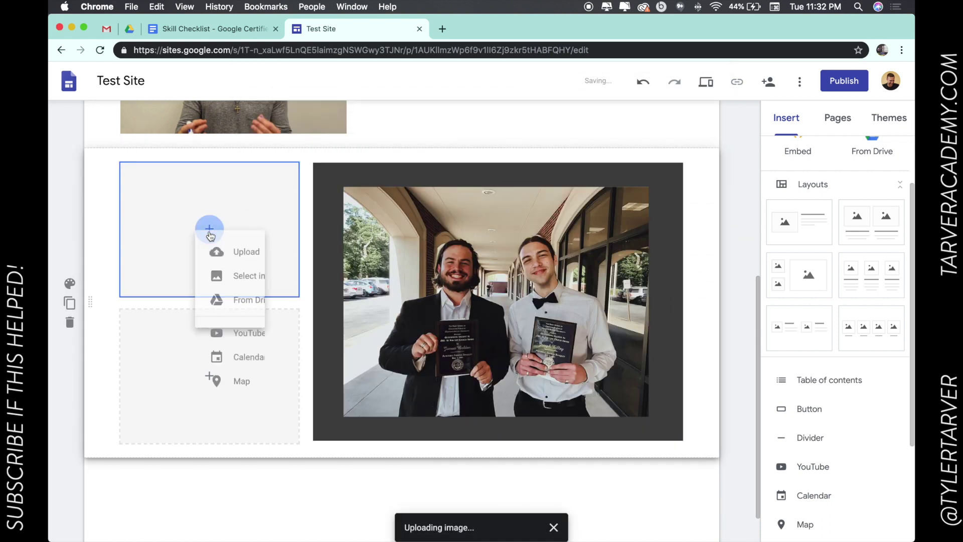
click(231, 271)
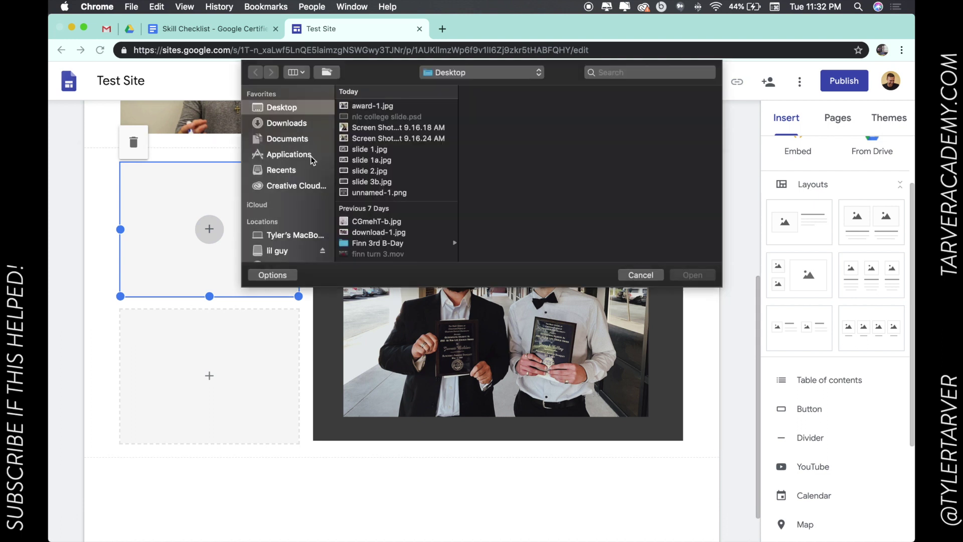
click(371, 172)
click(695, 282)
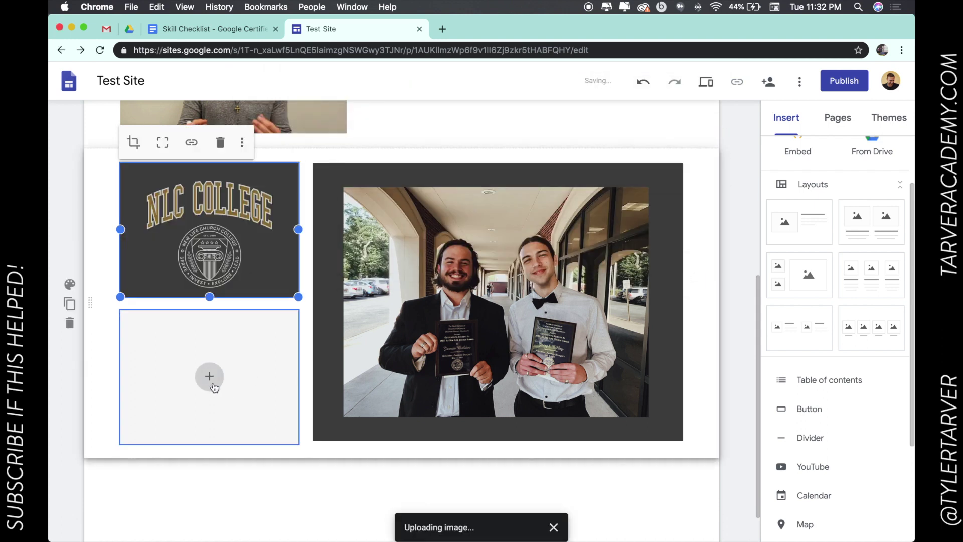
Upload slide 3b.jpg into the bottom-left image tile.
click(215, 388)
click(224, 382)
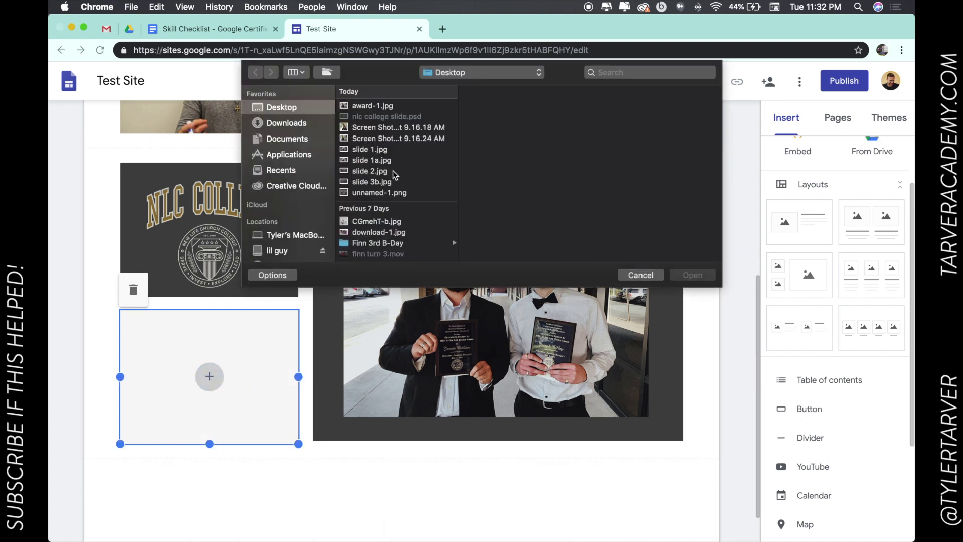
click(397, 182)
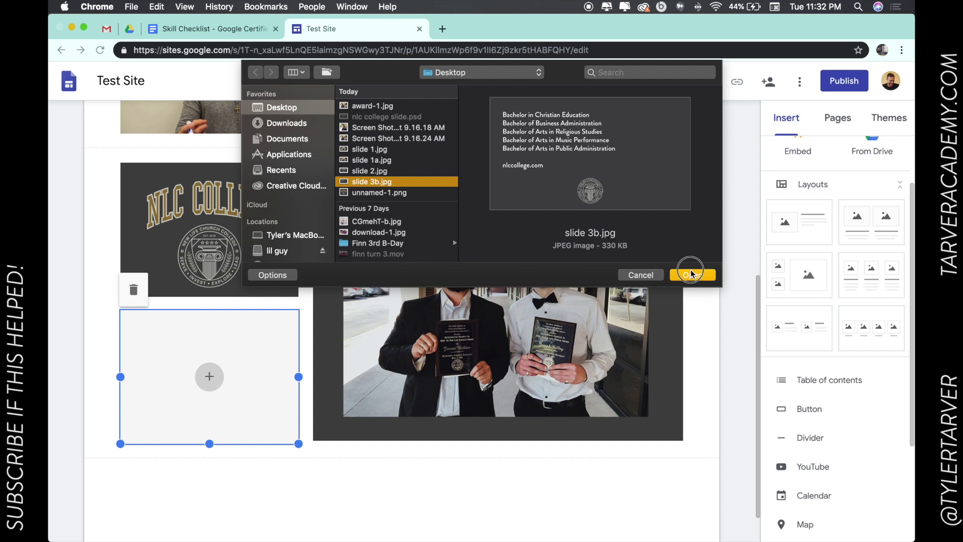
click(691, 274)
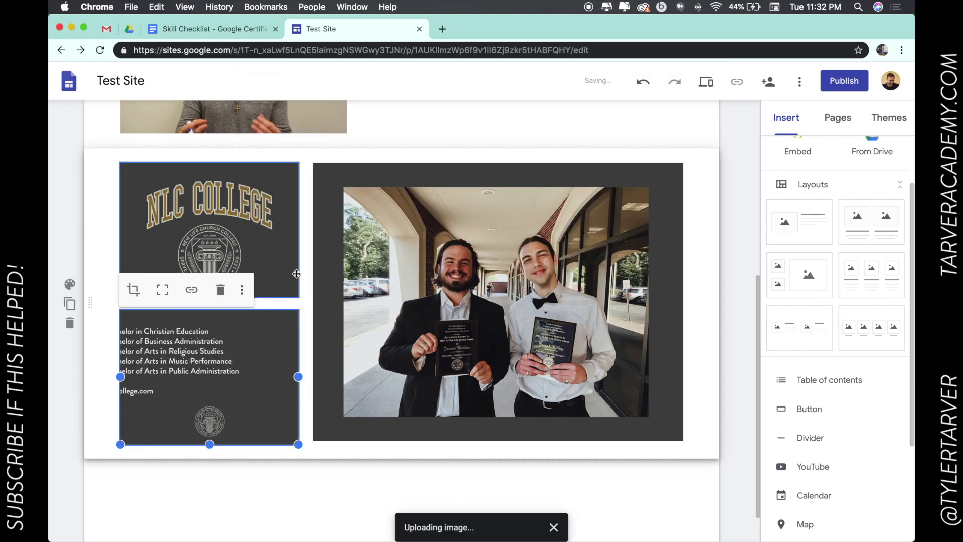
click(252, 344)
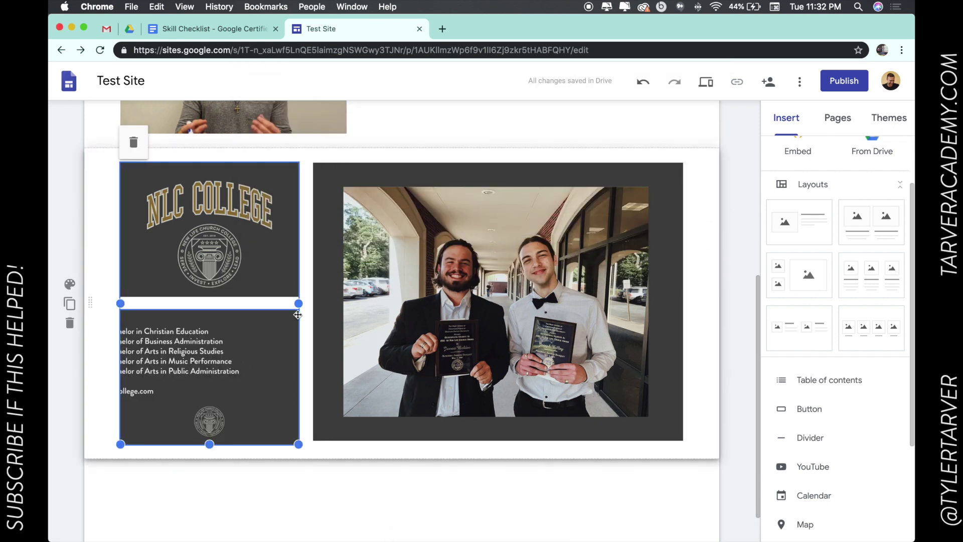
click(707, 285)
scroll(656, 361, down, 1)
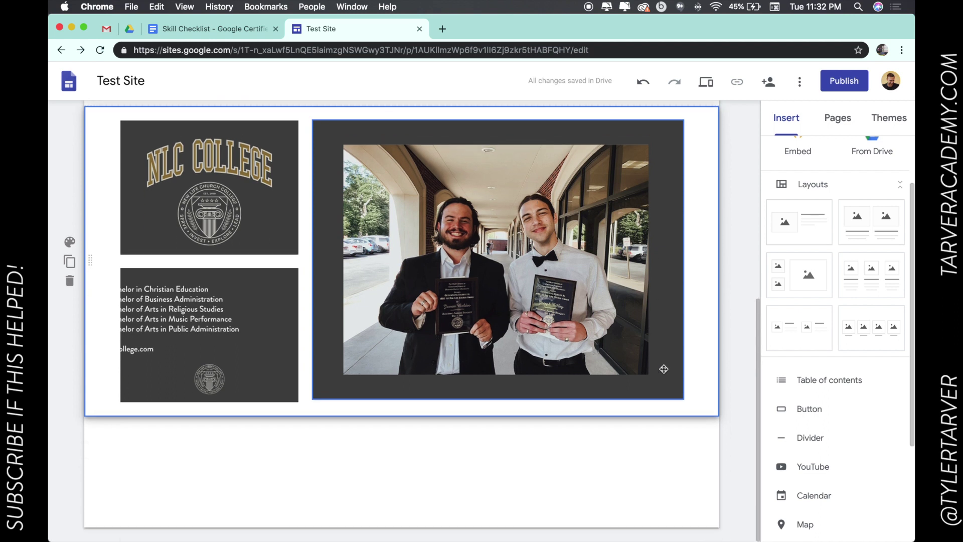
Reorder the Tyler Tarver and NLC College sections, ending with Tyler Tarver back on top.
scroll(664, 368, up, 6)
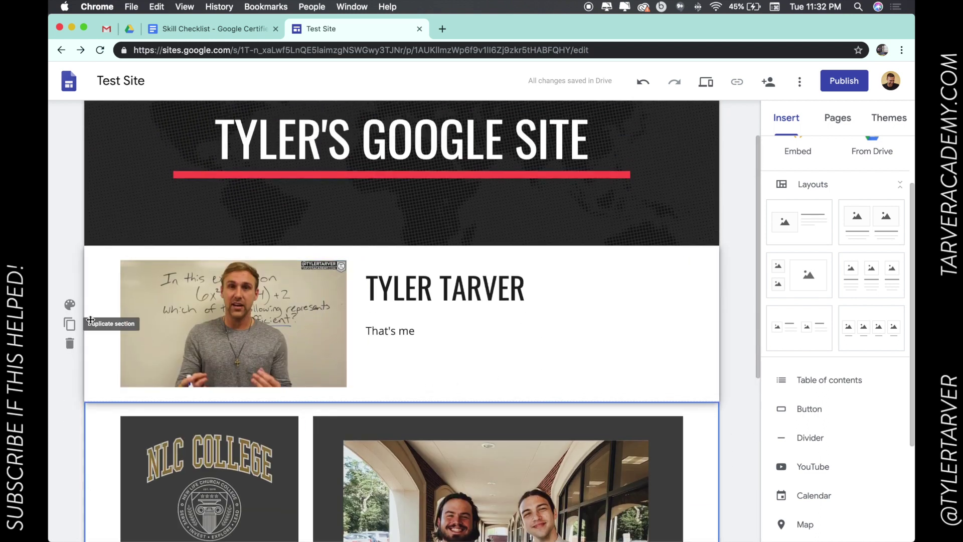
drag(93, 324, 85, 513)
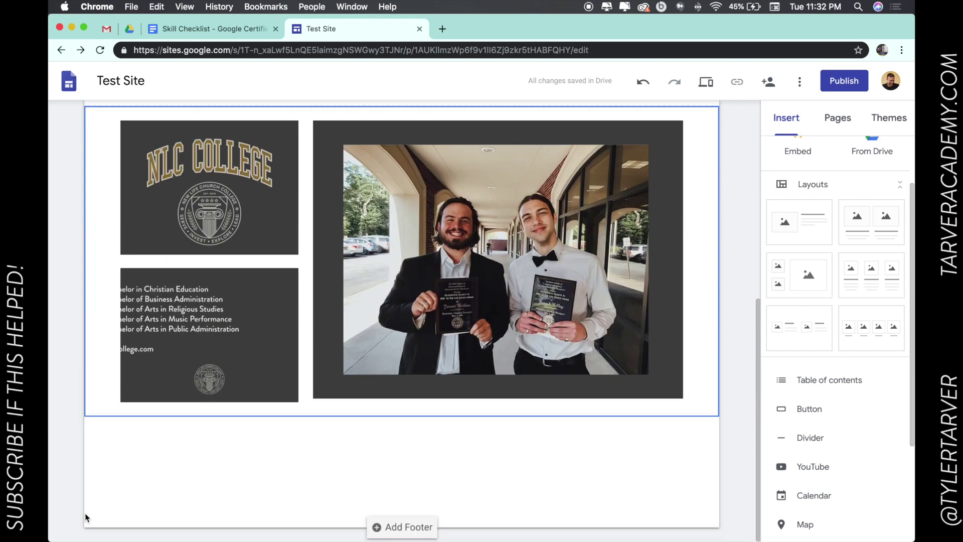
scroll(169, 429, up, 4)
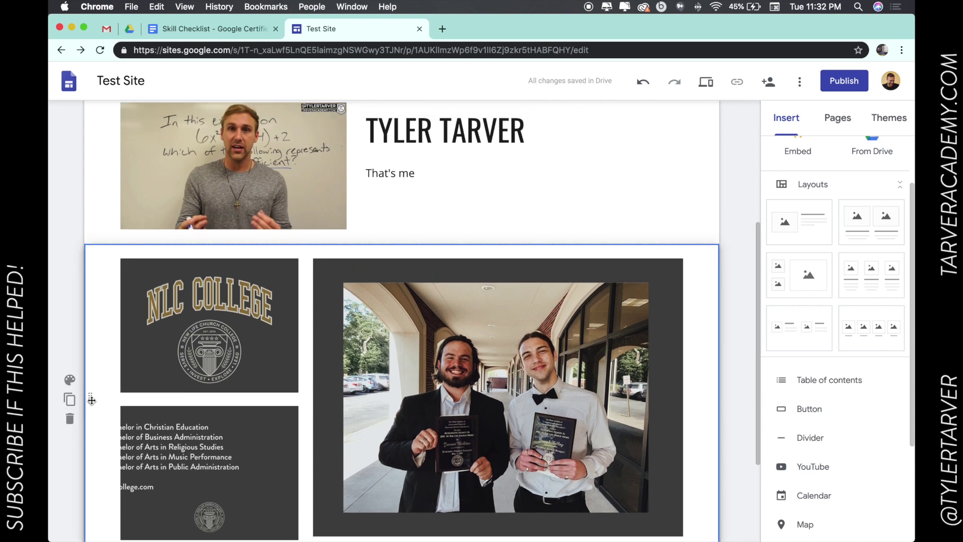
drag(91, 400, 118, 226)
scroll(193, 268, down, 4)
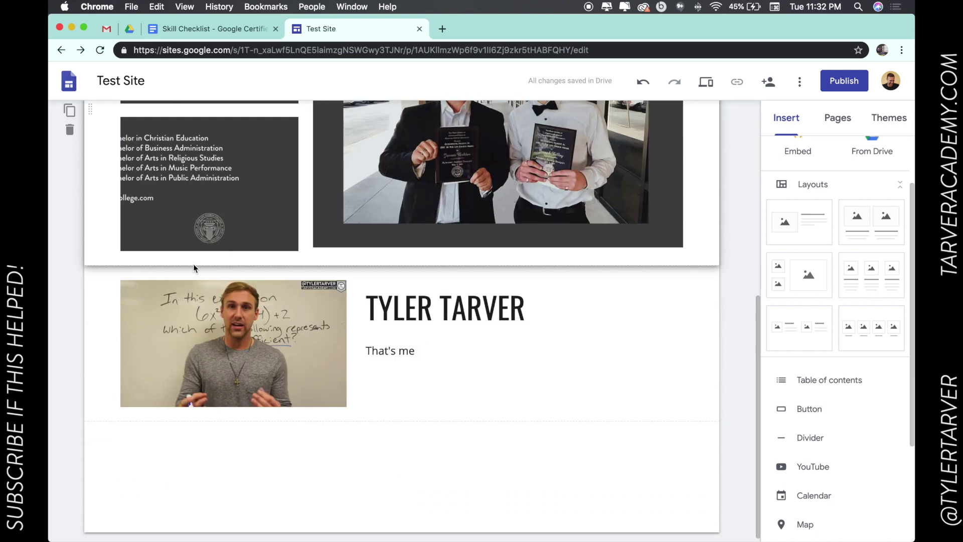
drag(90, 342, 116, 322)
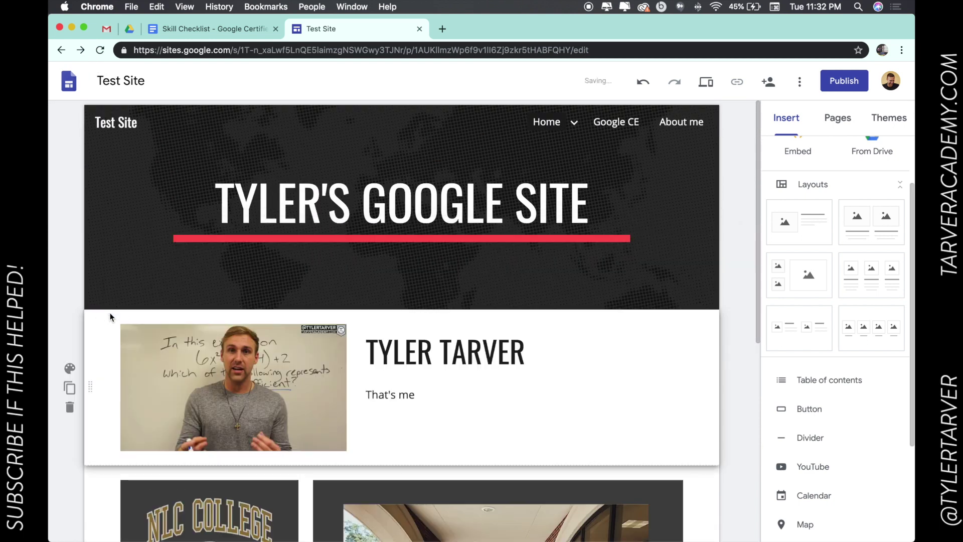
scroll(164, 380, down, 5)
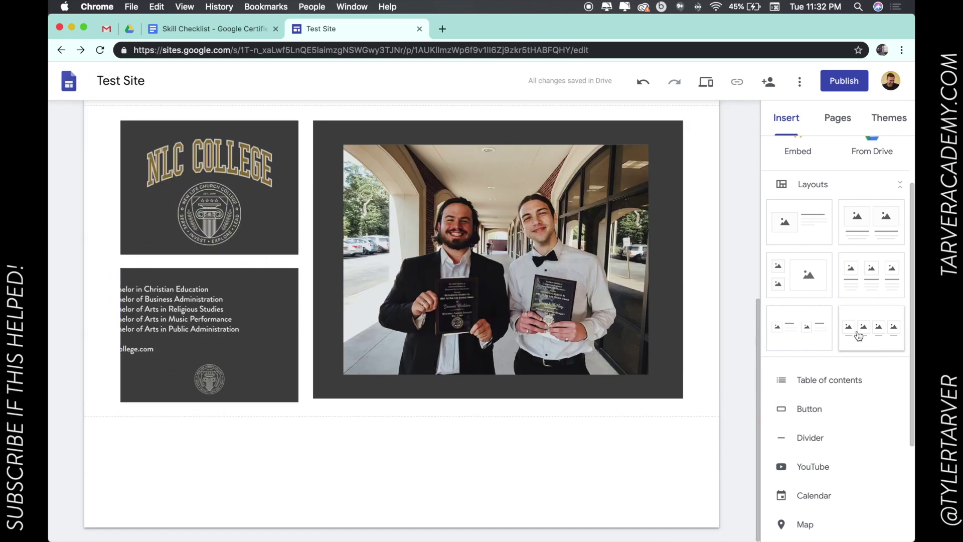
Insert an image-and-text section below the tiles, titled 'THE END' with body text 'of the front page'.
click(800, 223)
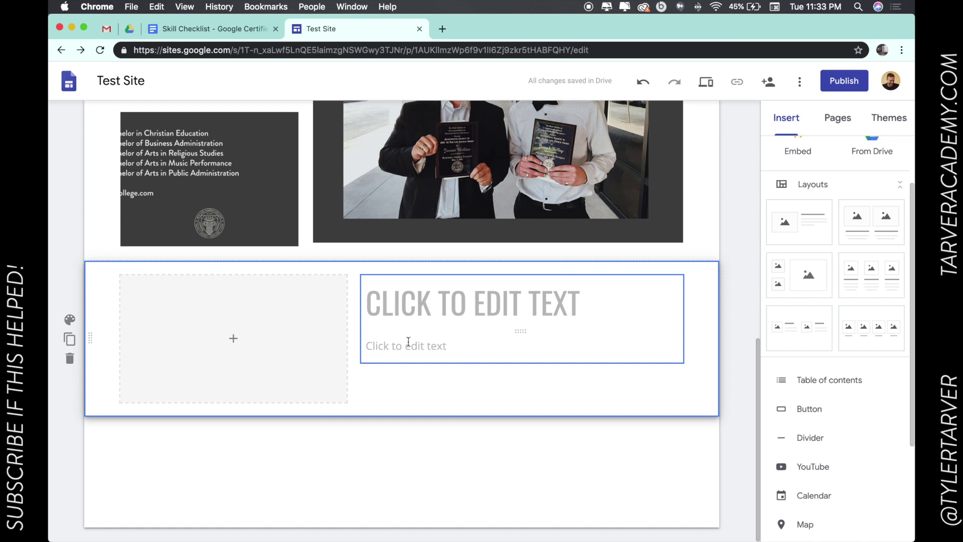
click(443, 301)
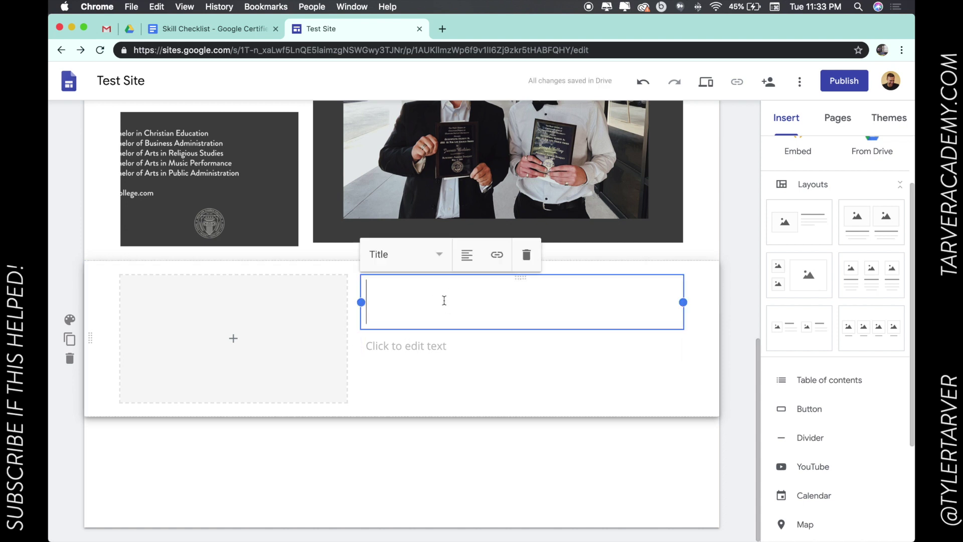
text(THE END)
click(452, 345)
text(to)
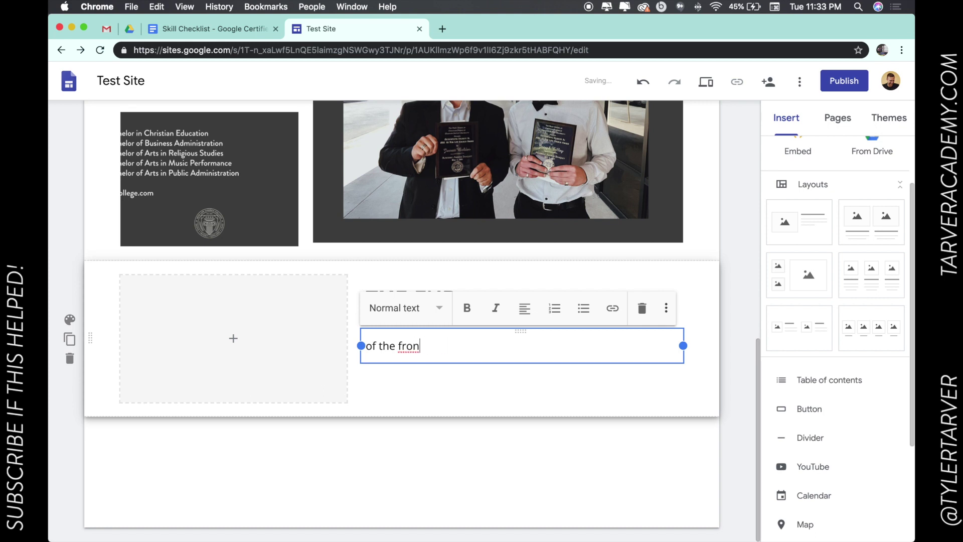
click(465, 378)
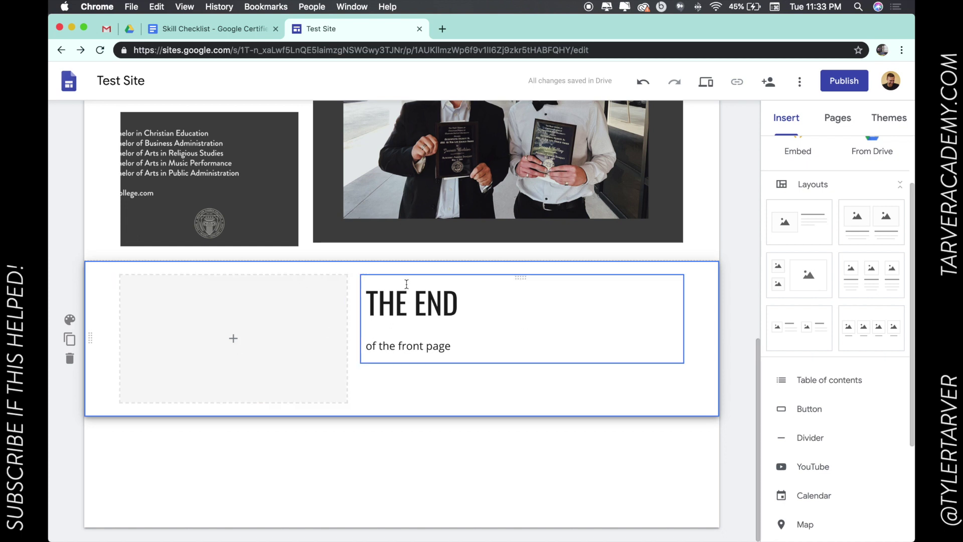
Move the THE END text box left of the empty image placeholder.
drag(521, 278, 217, 299)
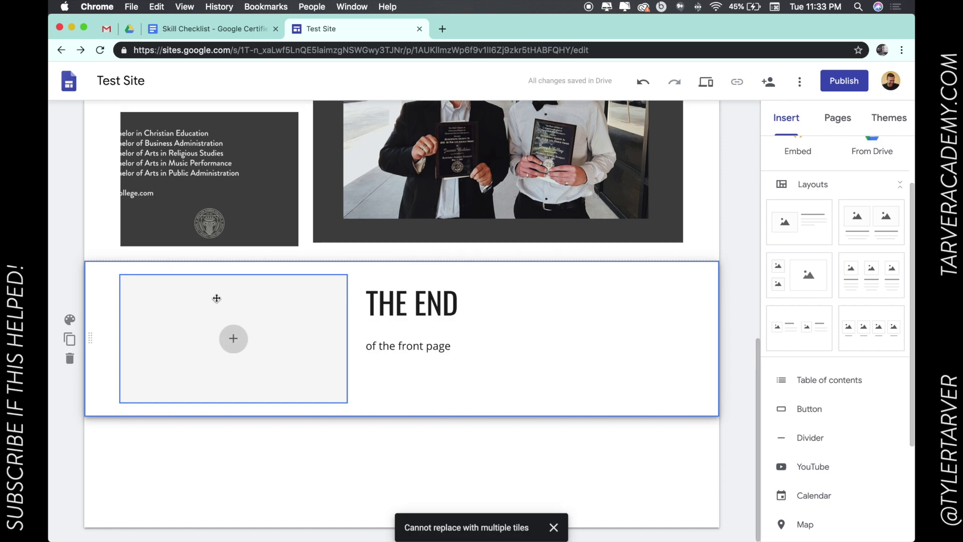
drag(520, 278, 112, 311)
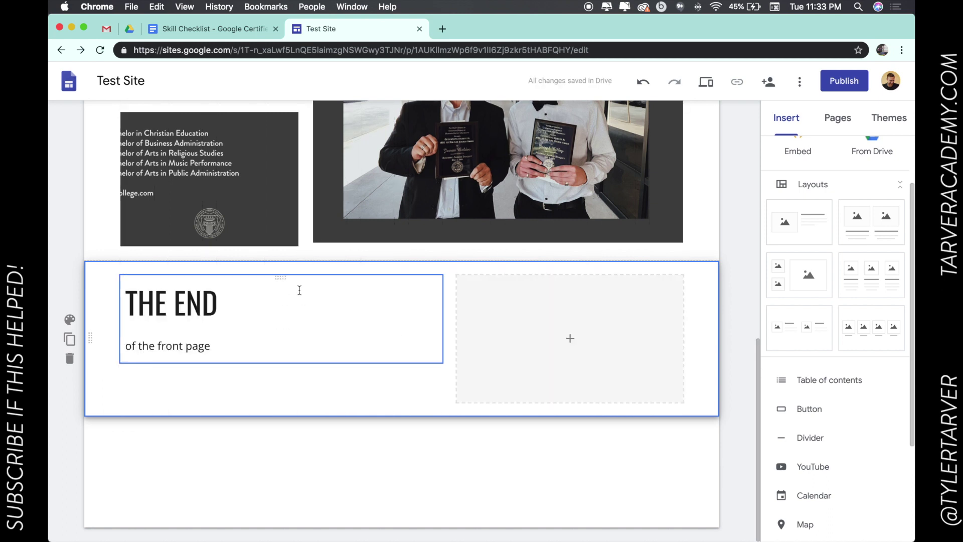
scroll(452, 338, up, 15)
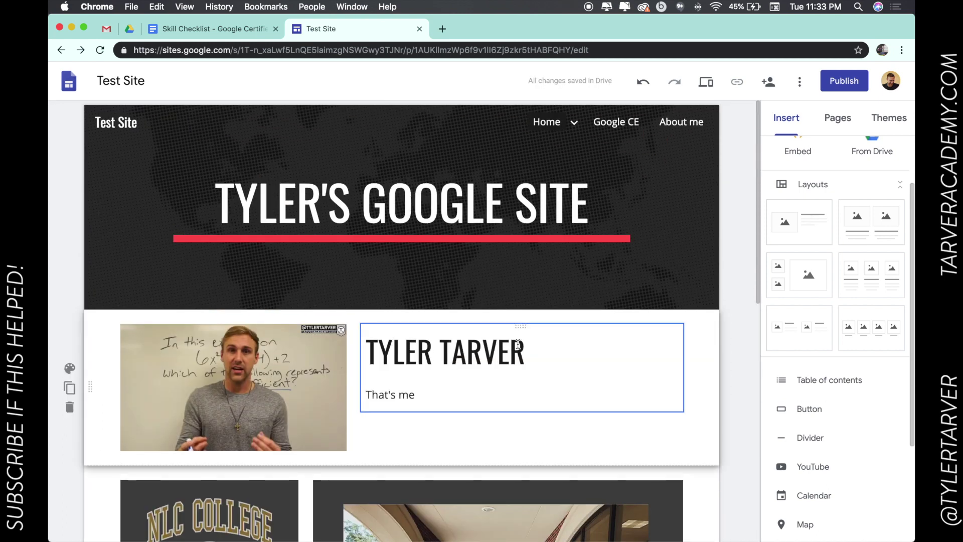
Move the Tyler Tarver photo to the right column and the TYLER TARVER title to the left.
drag(521, 326, 165, 332)
scroll(214, 394, down, 2)
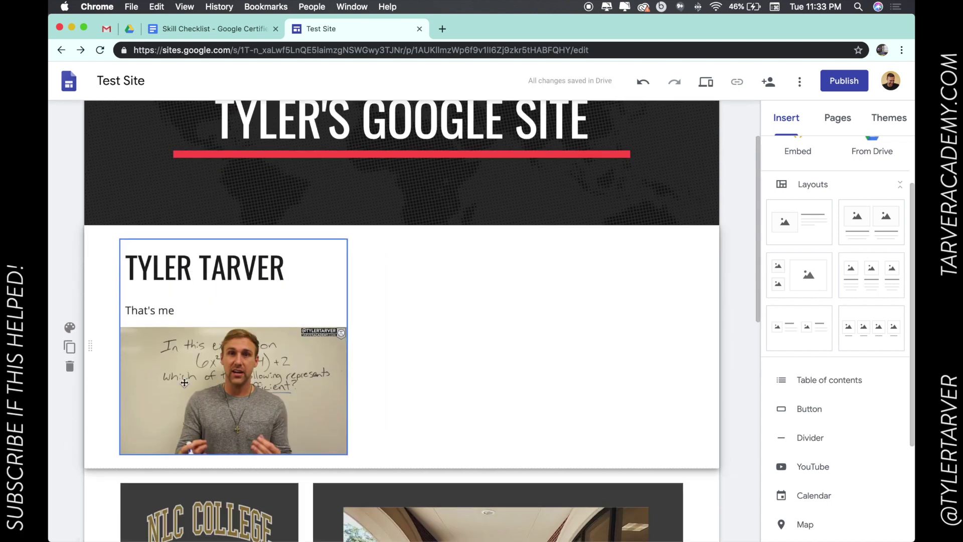
click(197, 373)
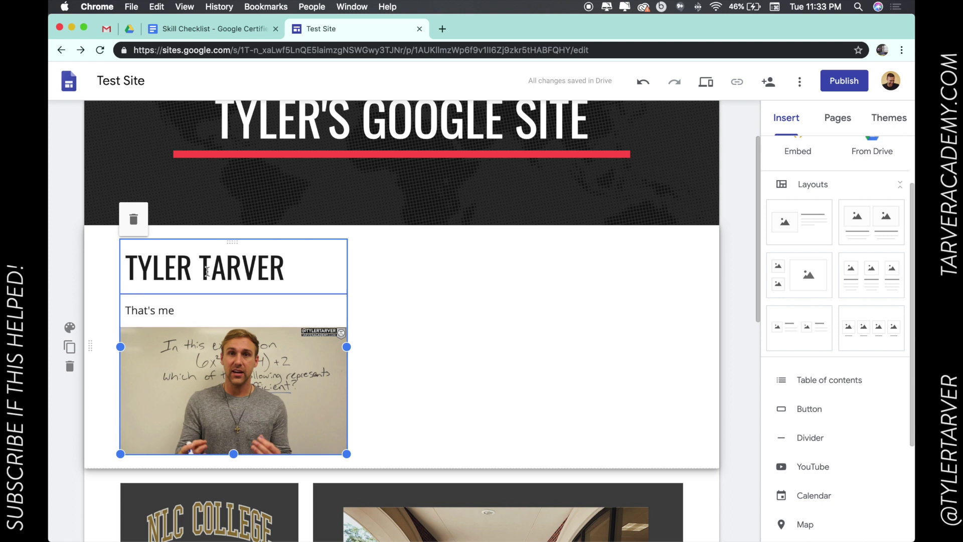
click(220, 251)
drag(304, 251, 385, 357)
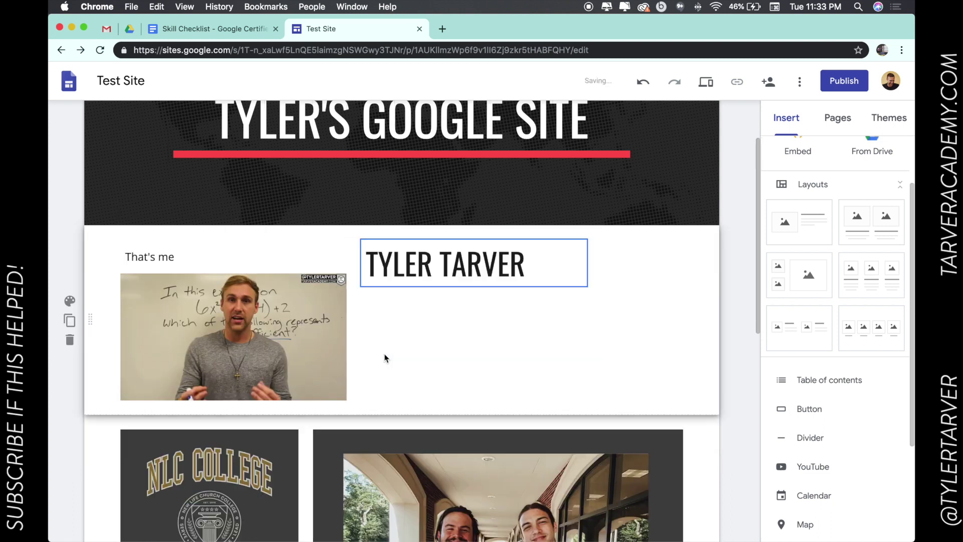
drag(232, 241, 452, 289)
click(484, 256)
drag(472, 243, 261, 301)
Place the 'That's me' text under the TYLER TARVER title in the left column.
scroll(243, 419, down, 4)
click(274, 332)
scroll(303, 307, up, 6)
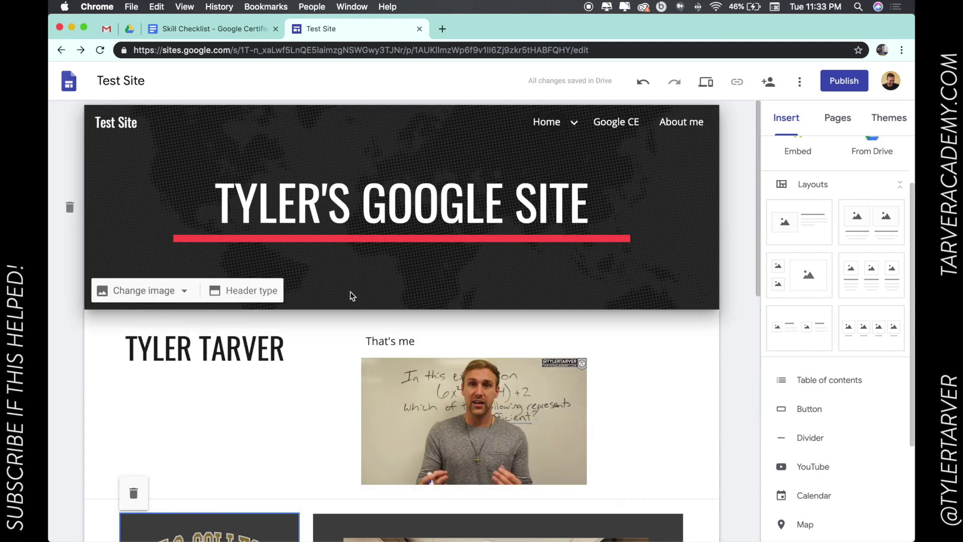
click(430, 343)
drag(477, 326, 224, 393)
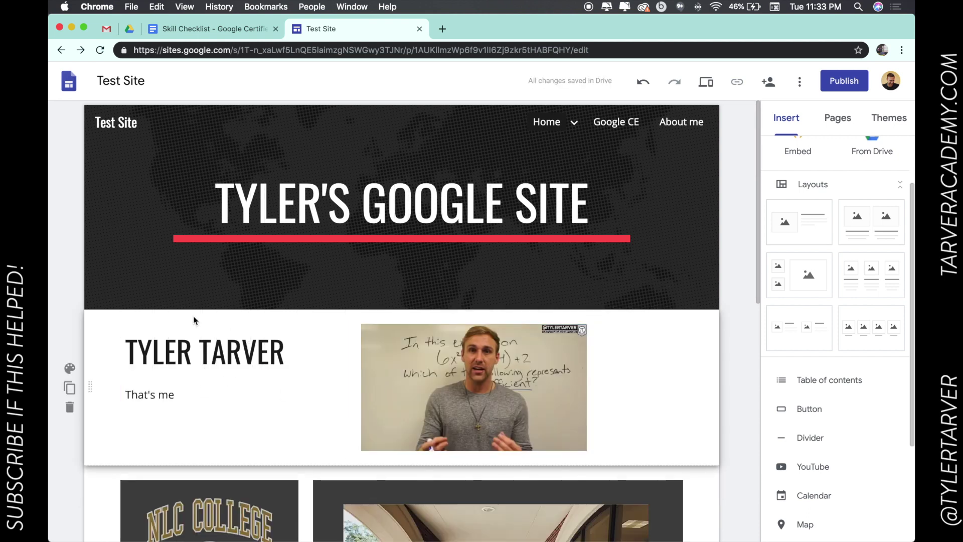
click(296, 371)
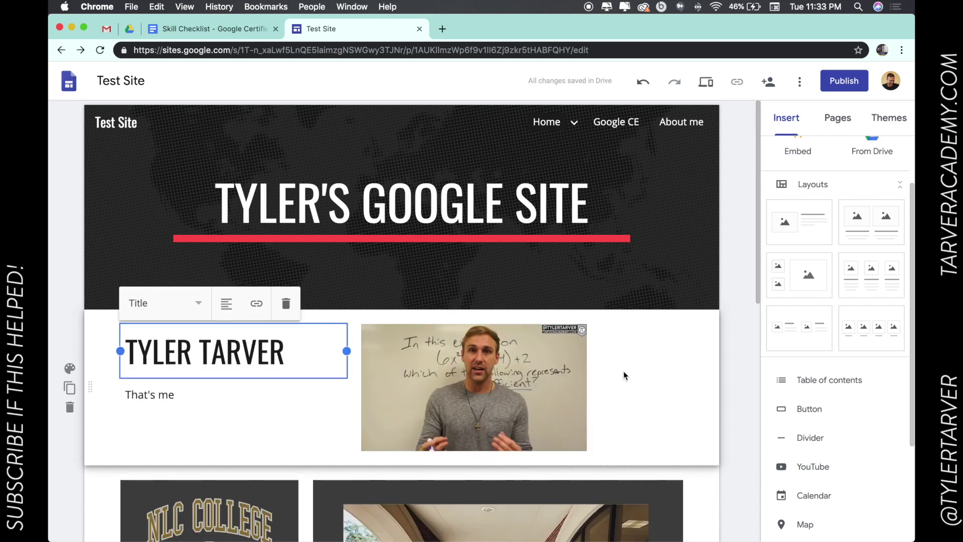
scroll(567, 401, down, 5)
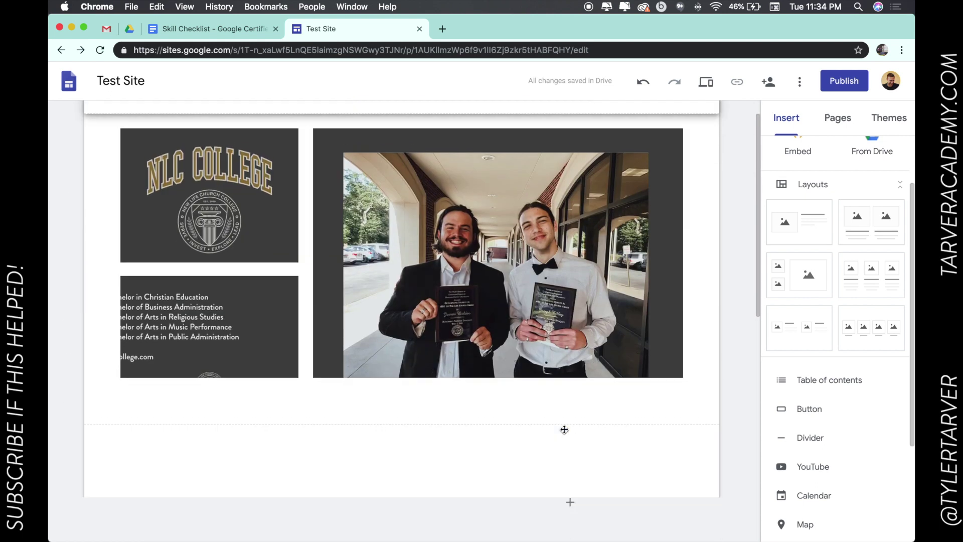
Try the red Emphasis 2 background on the NLC College section, then switch to Emphasis 1.
scroll(527, 311, up, 5)
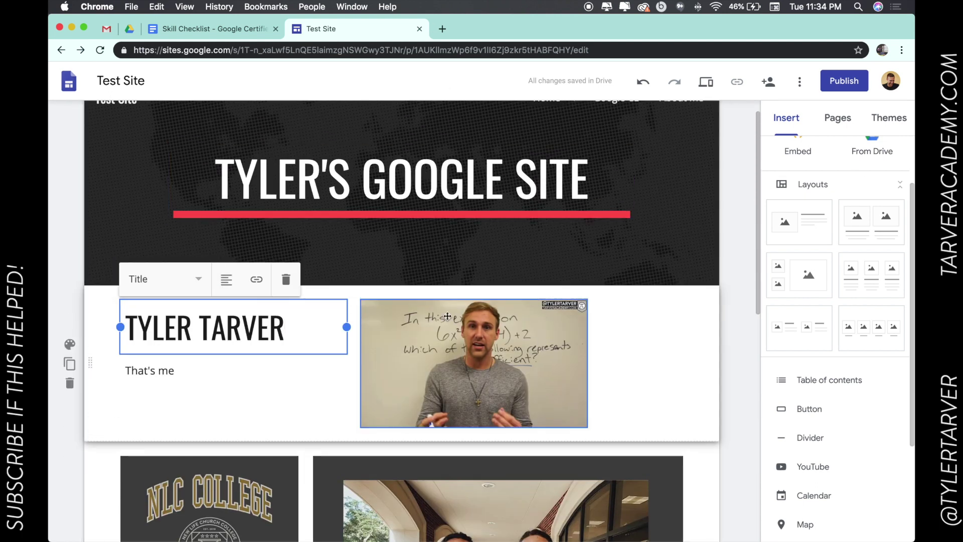
scroll(503, 254, down, 5)
scroll(405, 215, up, 3)
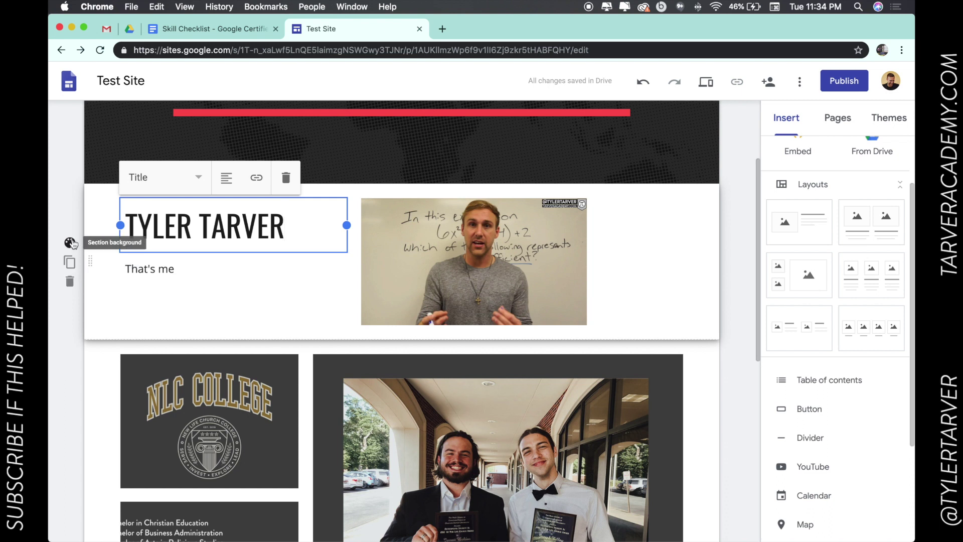
scroll(71, 376, down, 3)
click(70, 360)
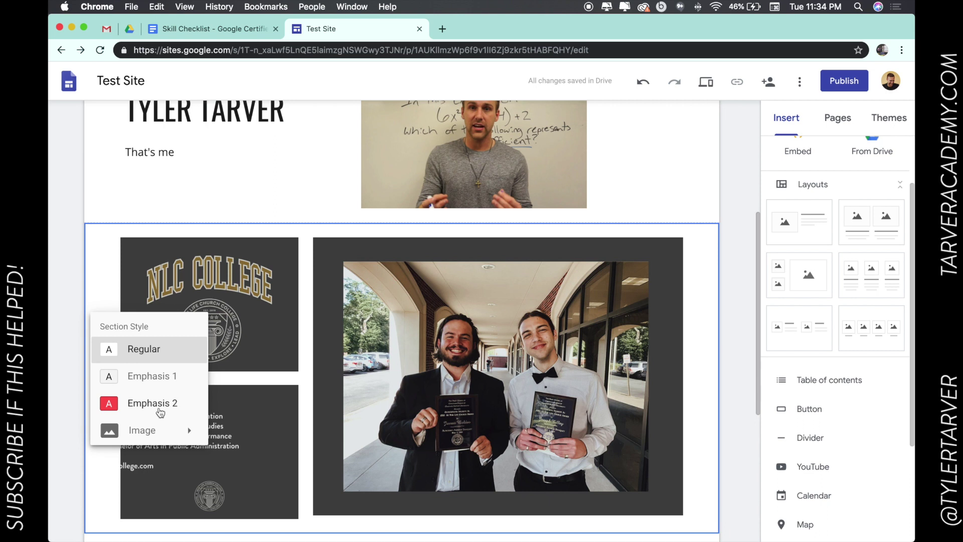
click(161, 412)
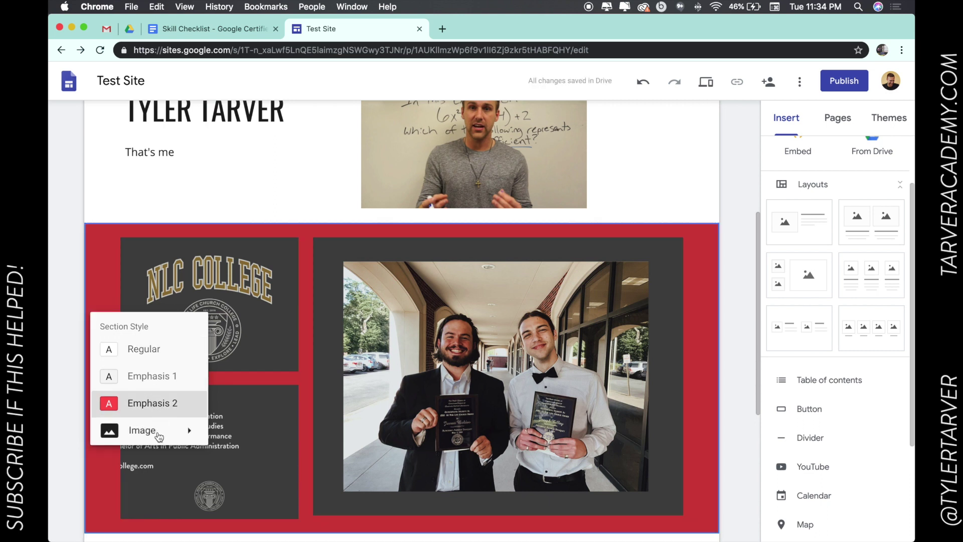
click(156, 381)
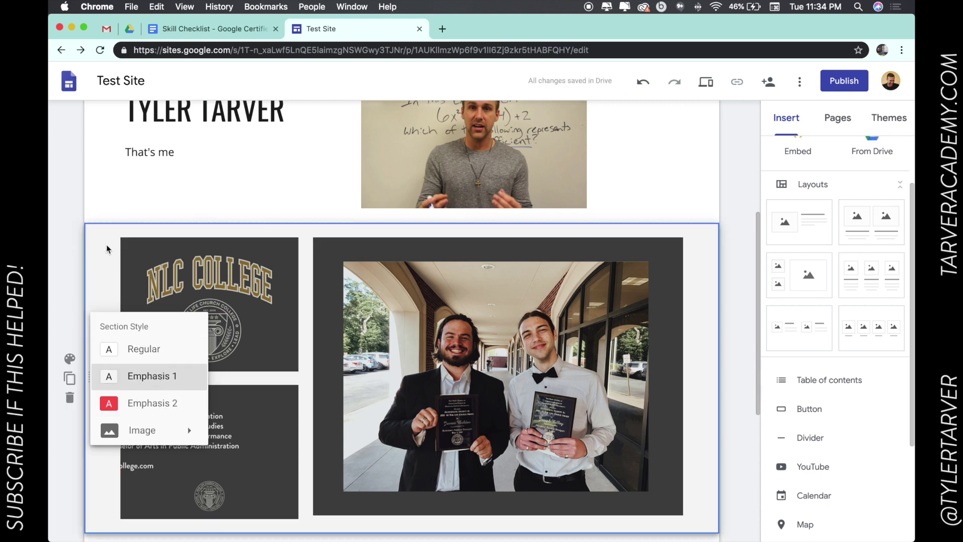
click(55, 201)
scroll(70, 216, down, 5)
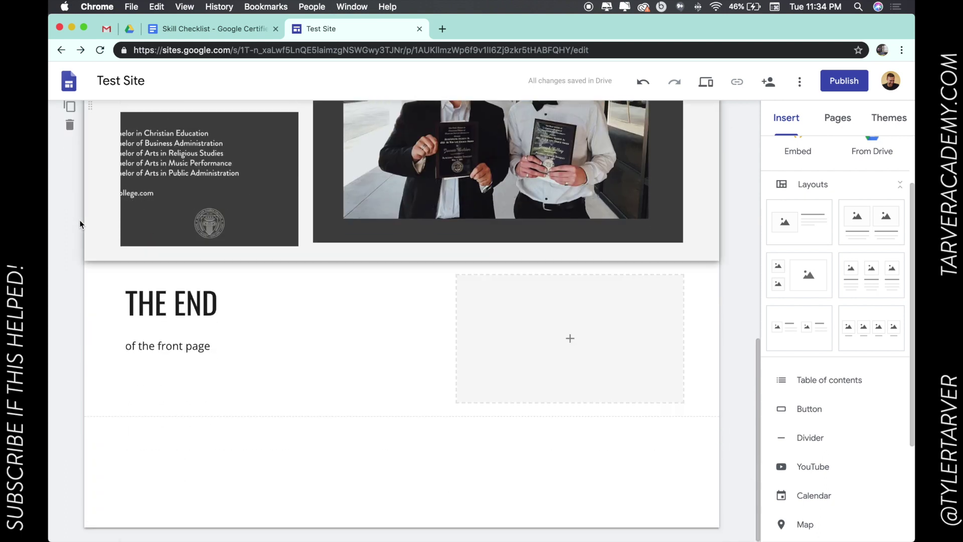
scroll(75, 231, up, 10)
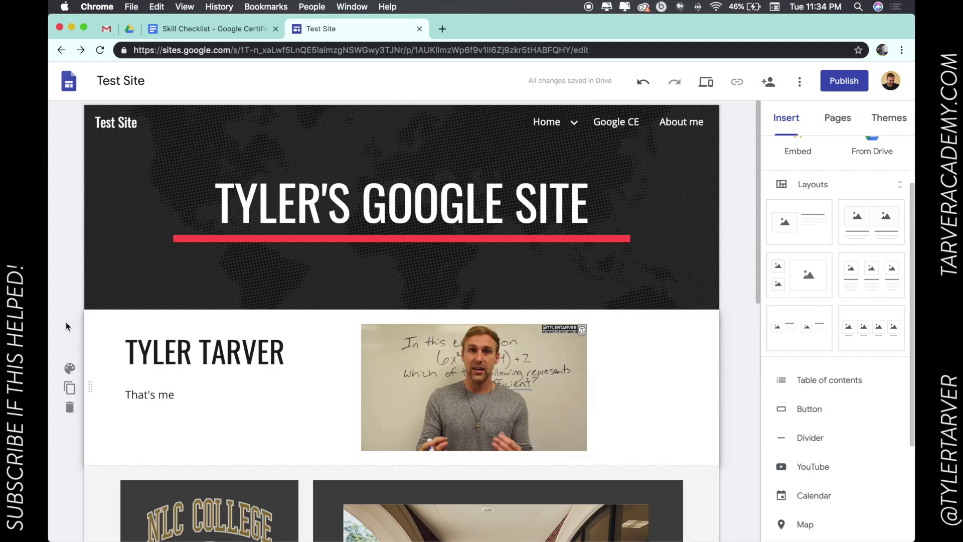